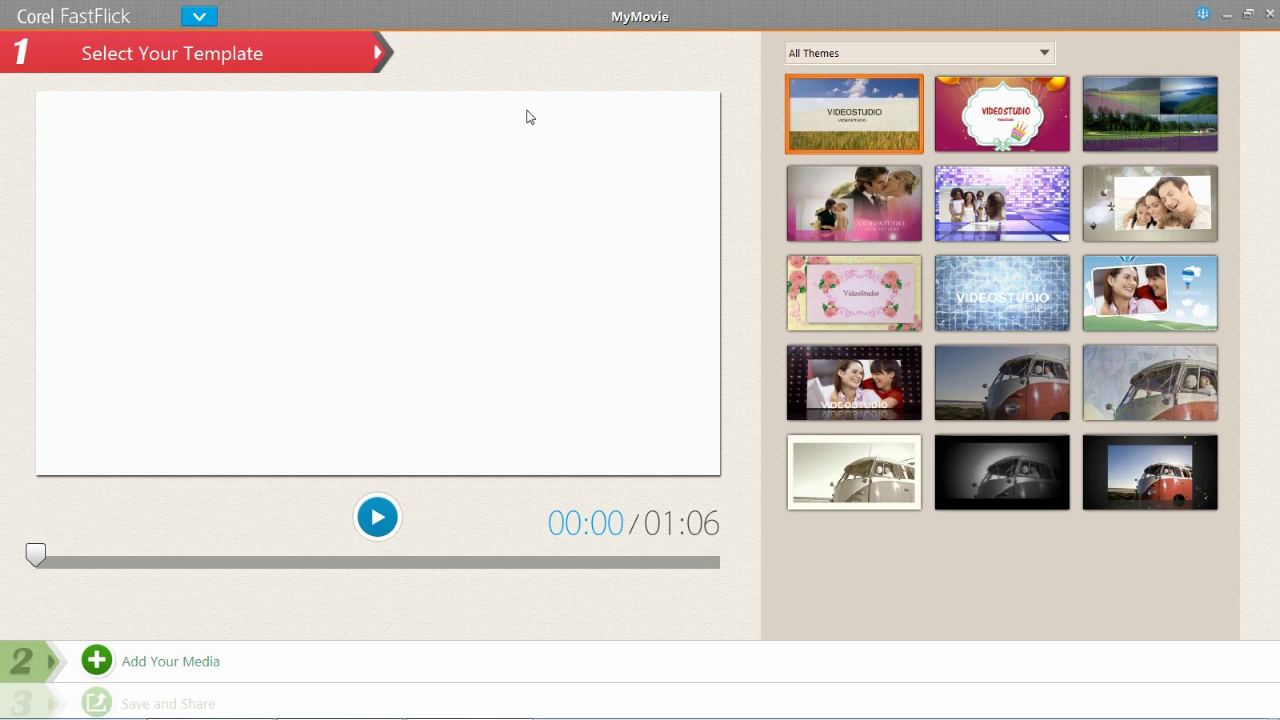
Choose the blue pool-water VideoStudio template, preview it, then go to Add Your Media.
left_click(1010, 294)
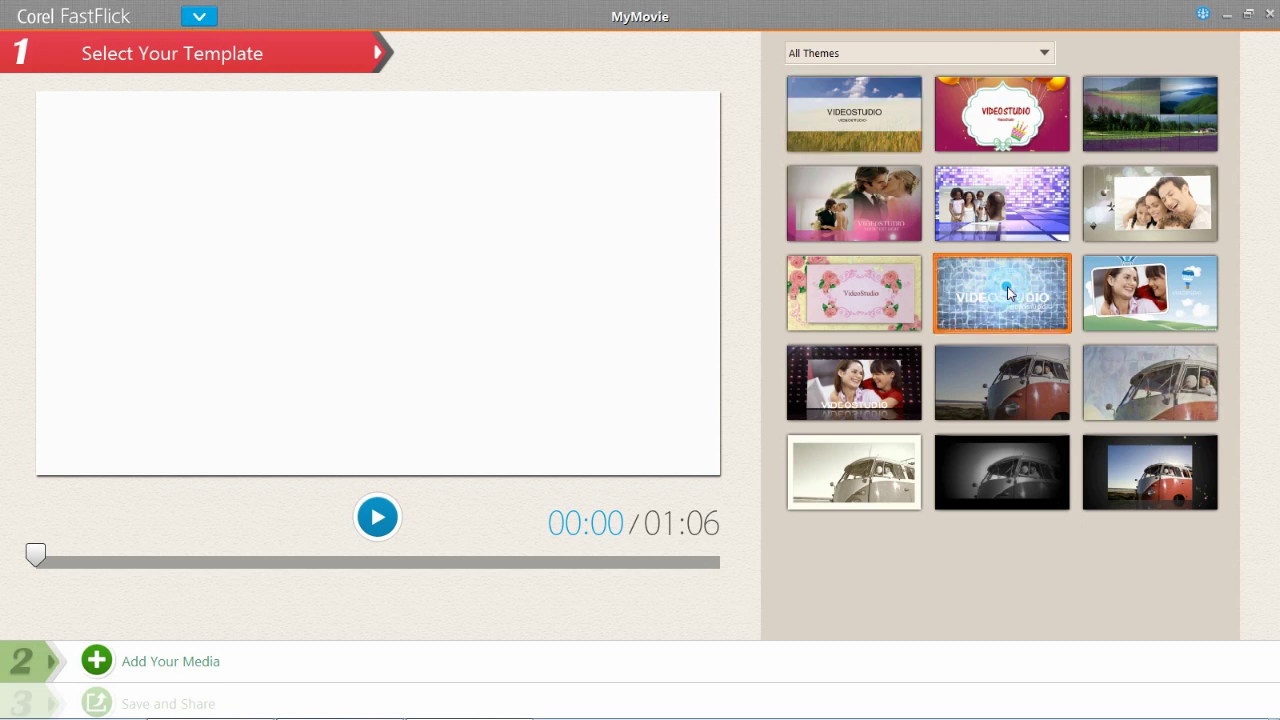
left_click(378, 517)
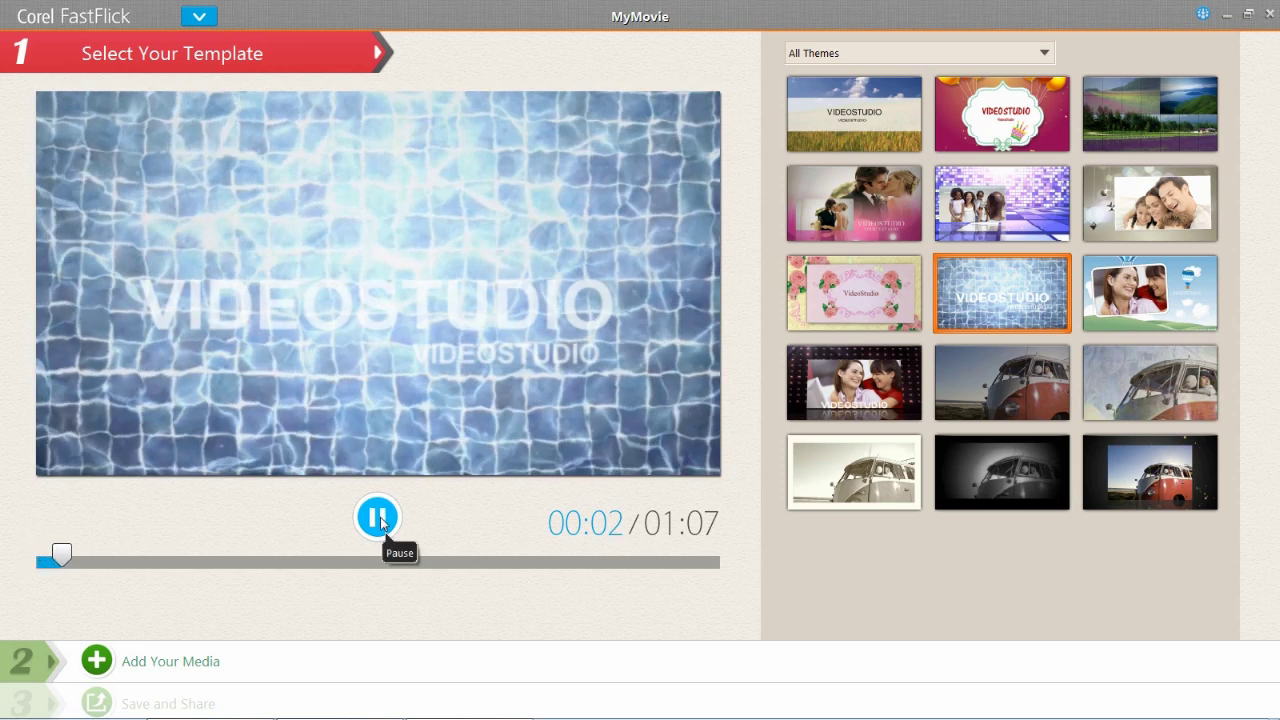
left_click(379, 518)
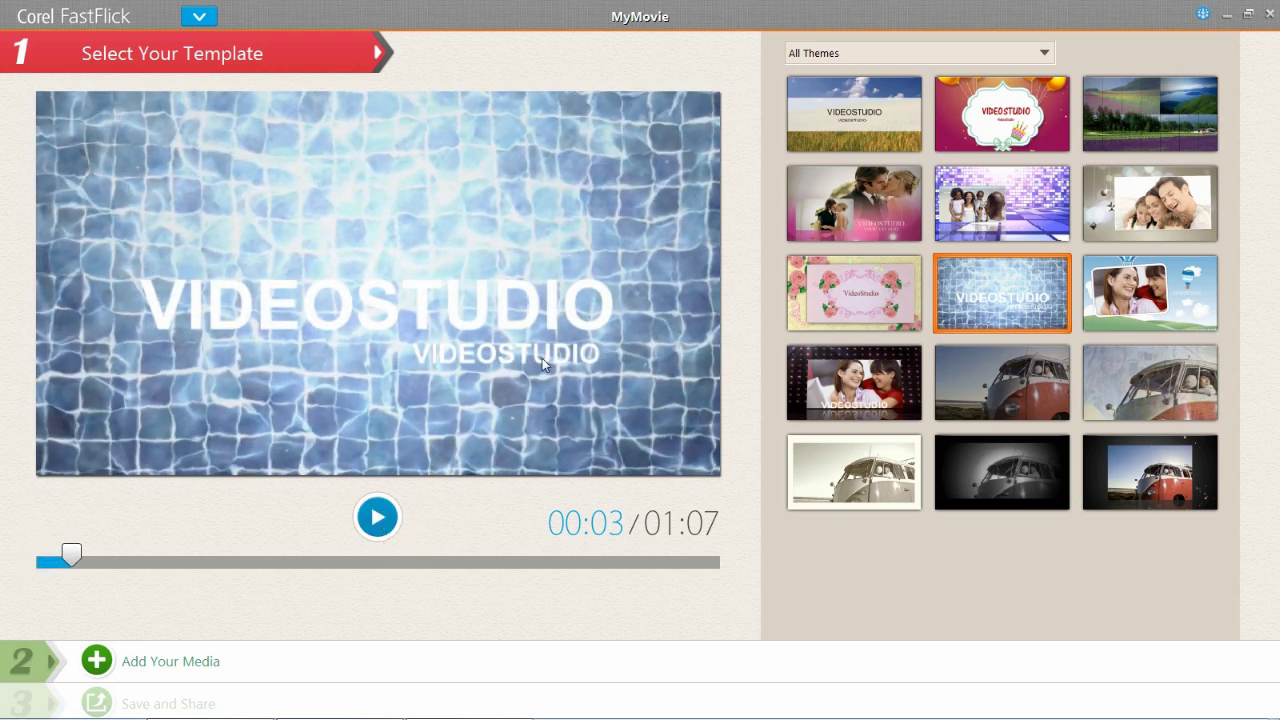
left_click(53, 659)
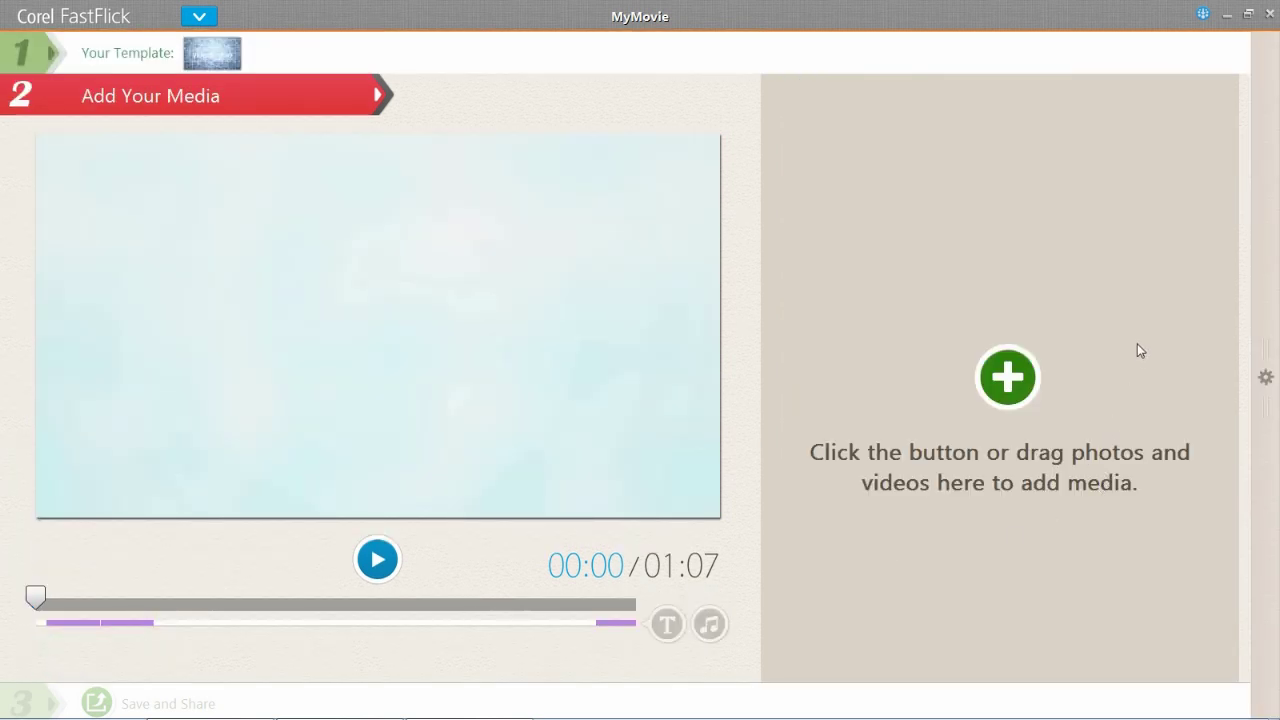
Add all four photos from the Monkey folder, giving a 00:30 slideshow.
left_click(1007, 377)
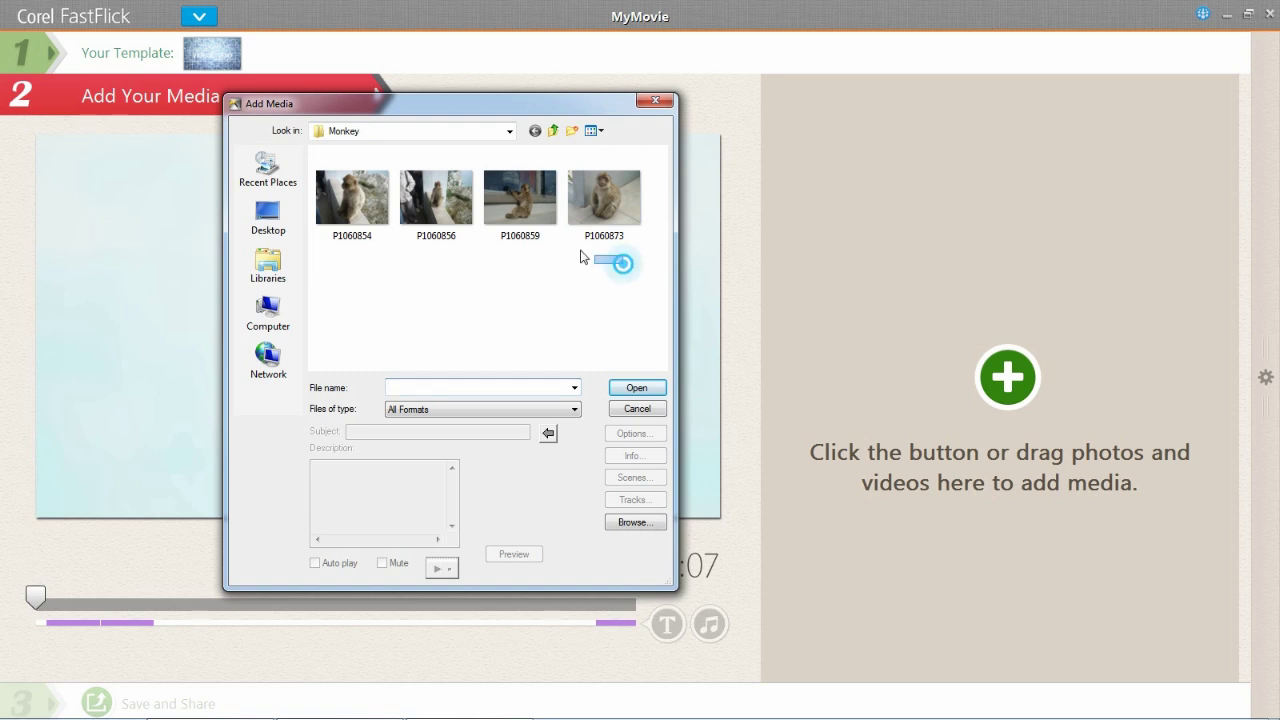
left_click(622, 263)
key("ctrl+a")
left_click(621, 388)
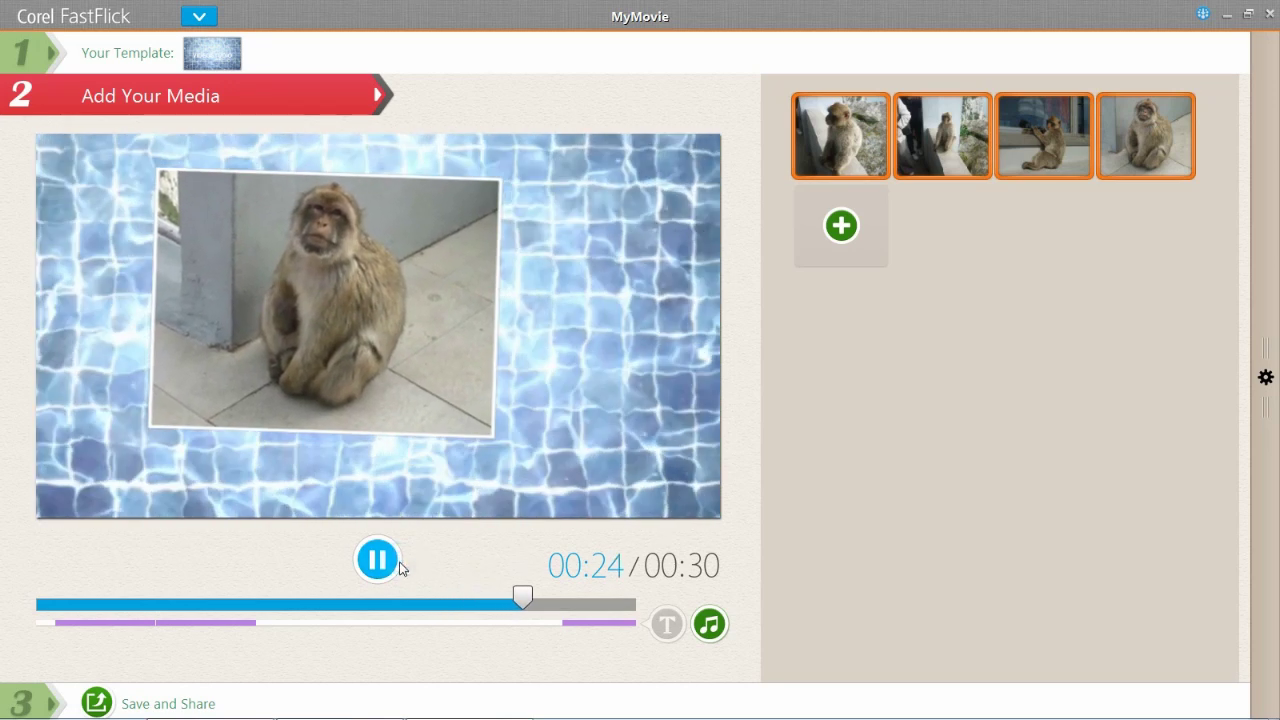
Stop the preview, return to 00:03, and retype the opening title as MONKEYS.
key("space")
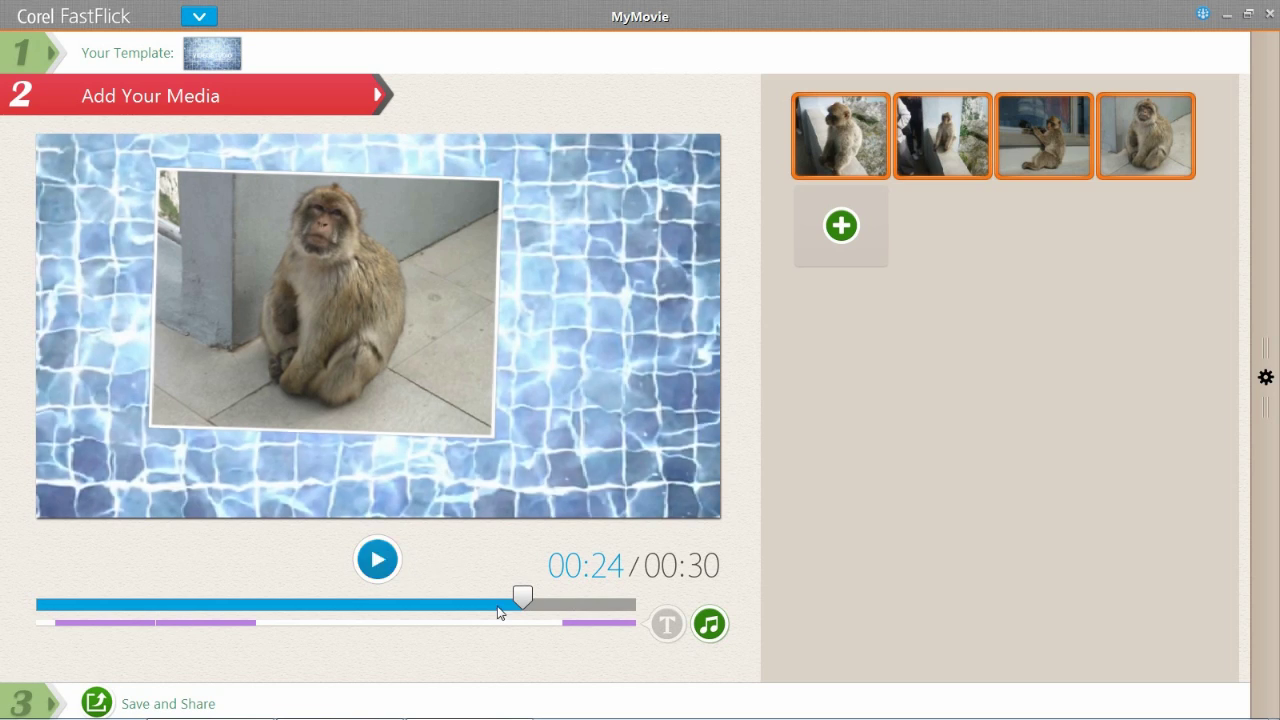
left_click_drag(521, 604, 108, 621)
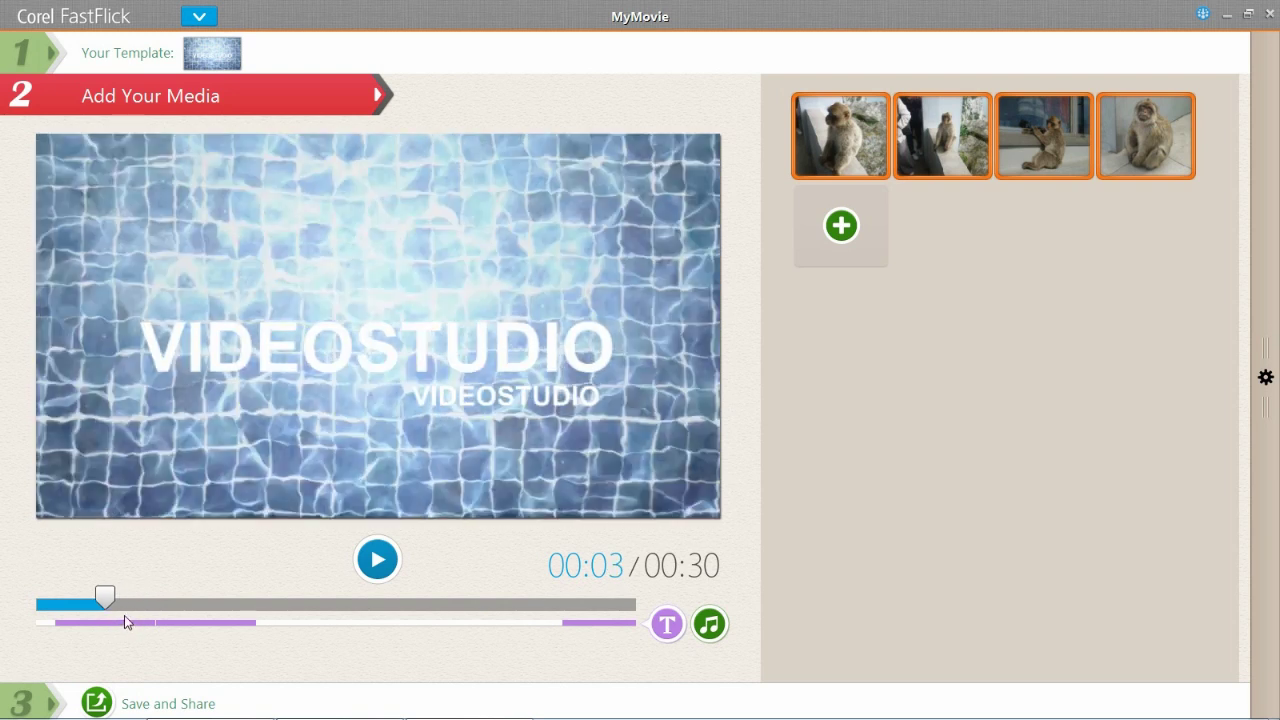
double_click(360, 318)
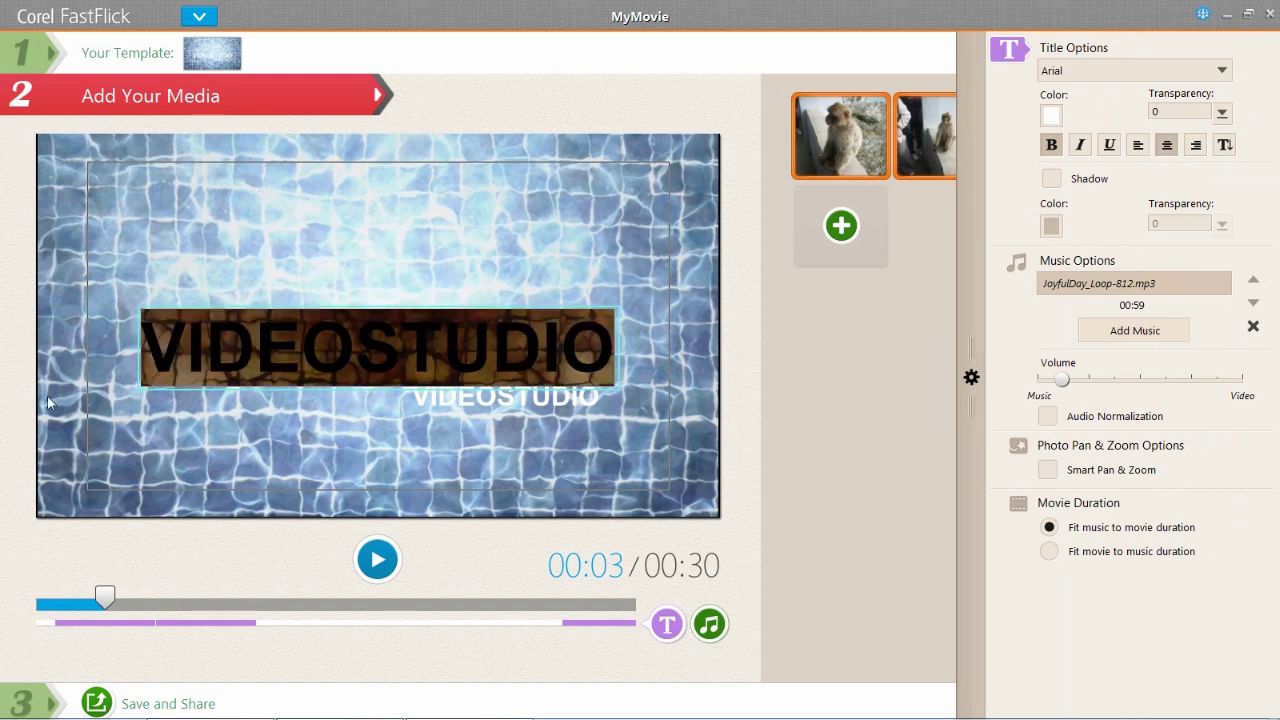
type("MONKEYS")
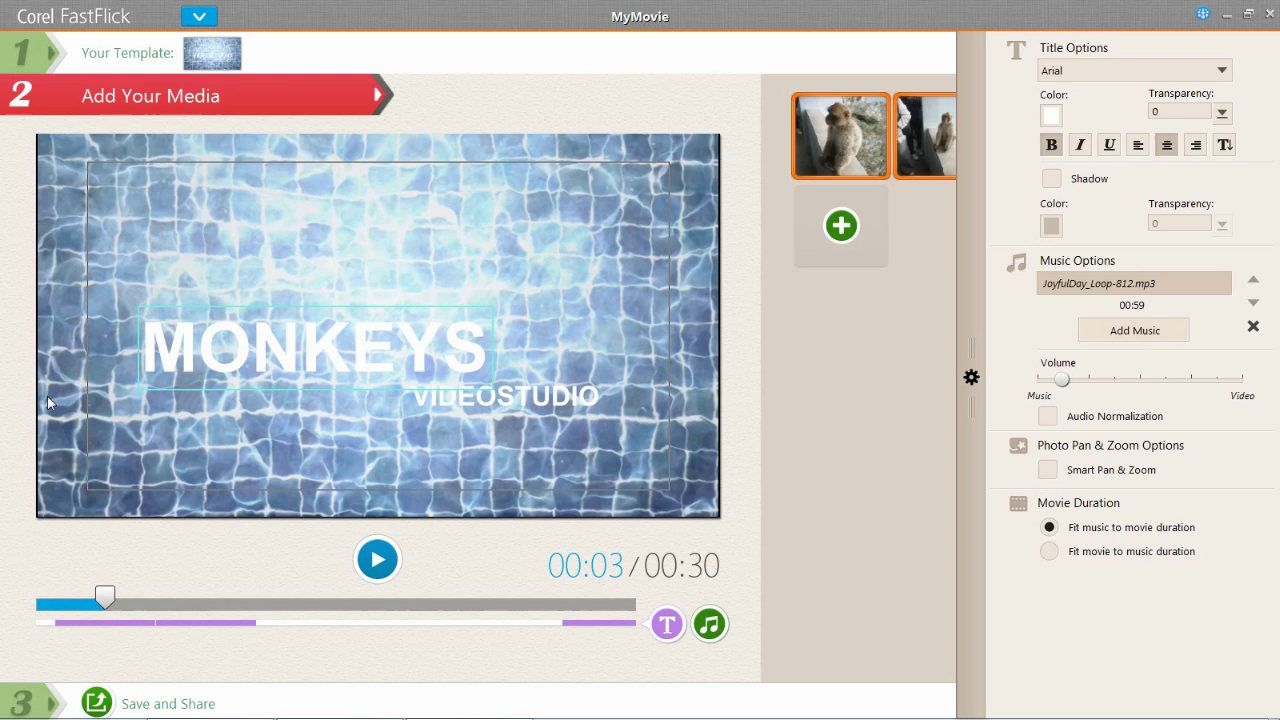
left_click(533, 404)
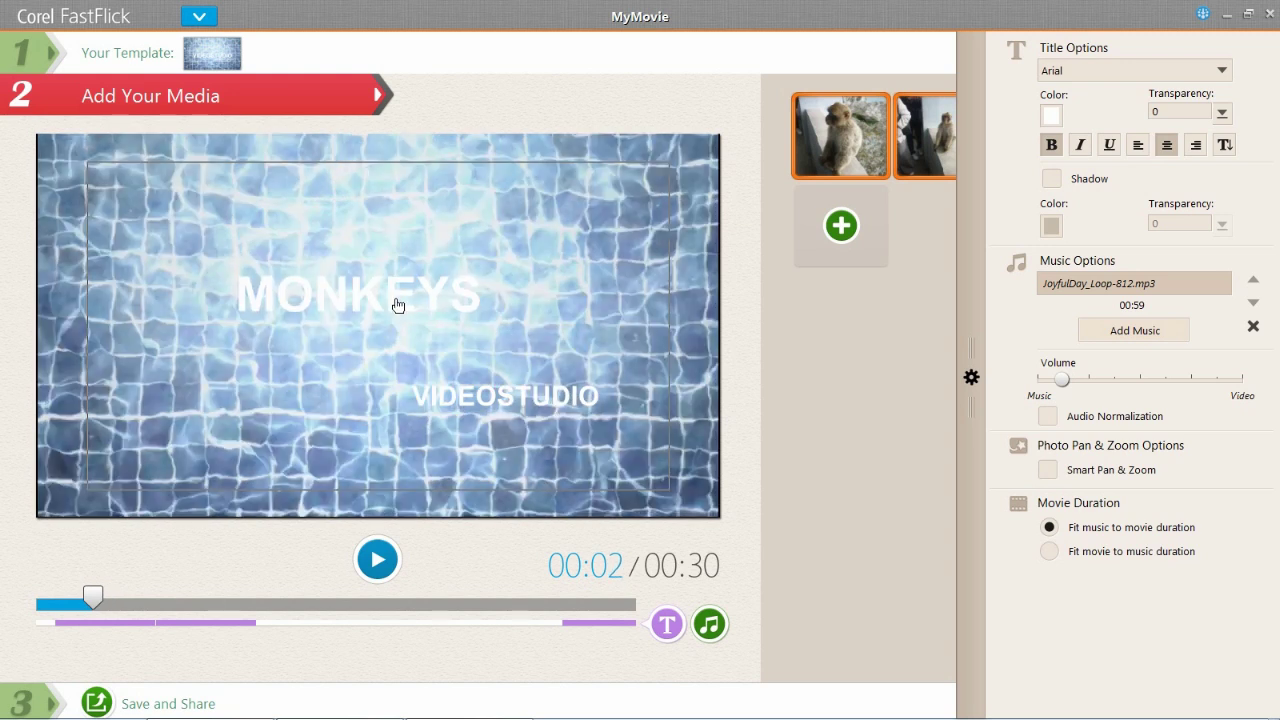
Move MONKEYS to the lower left and make it red bold Arial Black.
left_click_drag(394, 294, 262, 473)
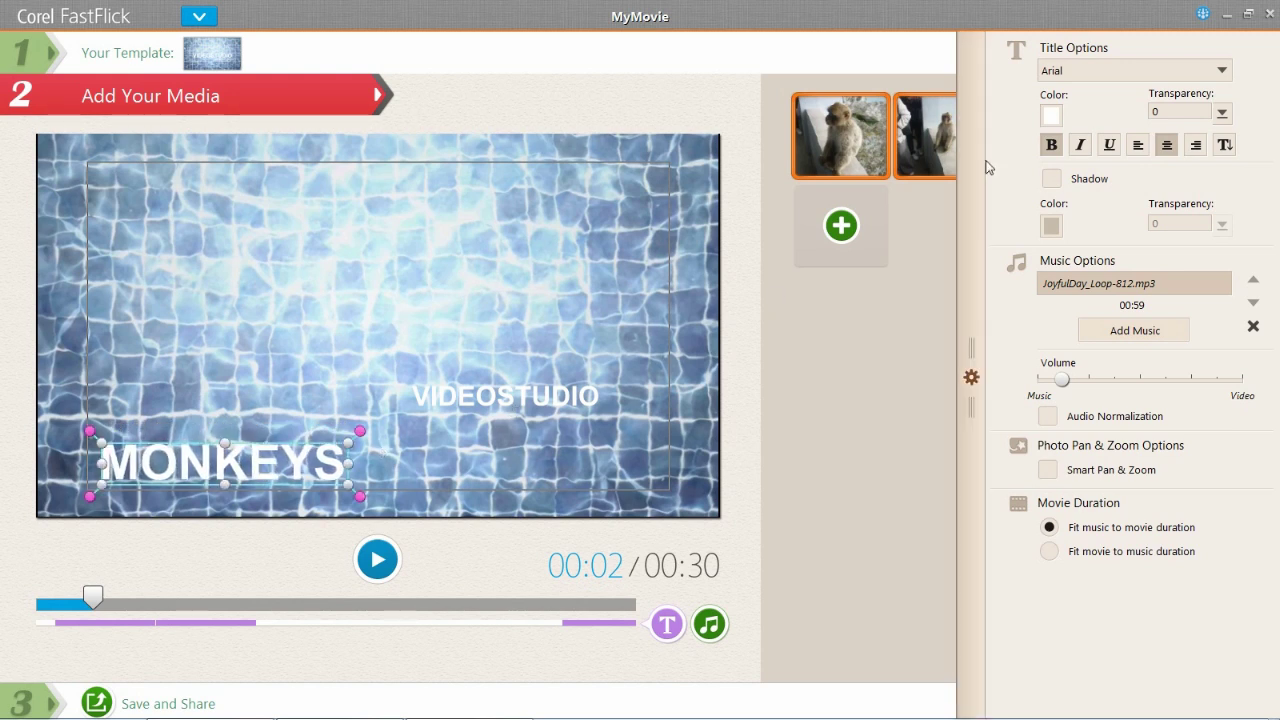
left_click(1103, 66)
left_click(1143, 107)
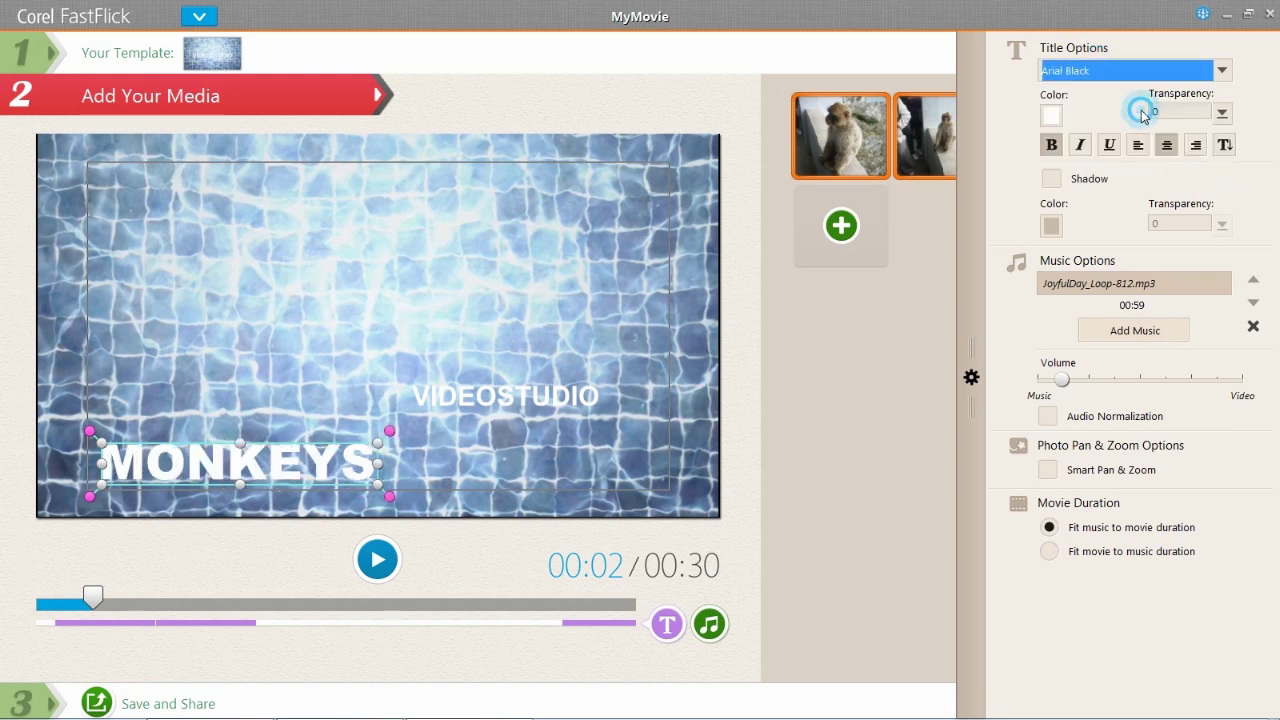
left_click(1062, 117)
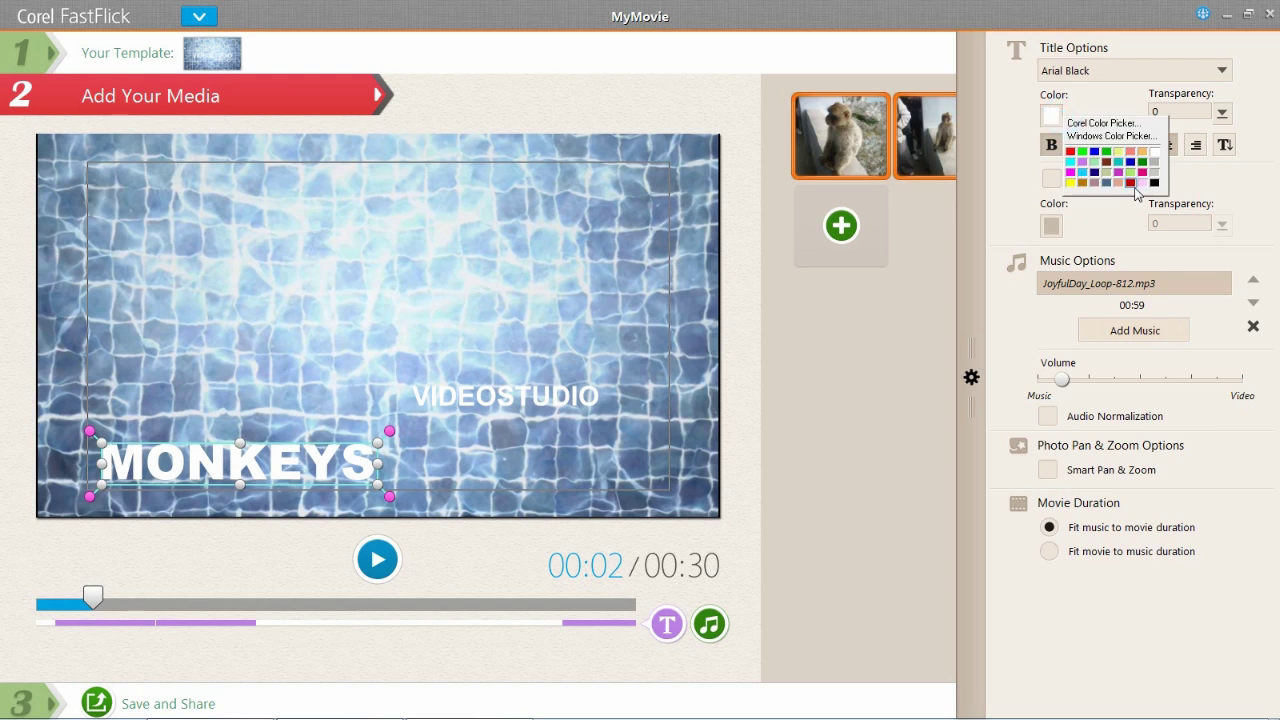
left_click(1131, 183)
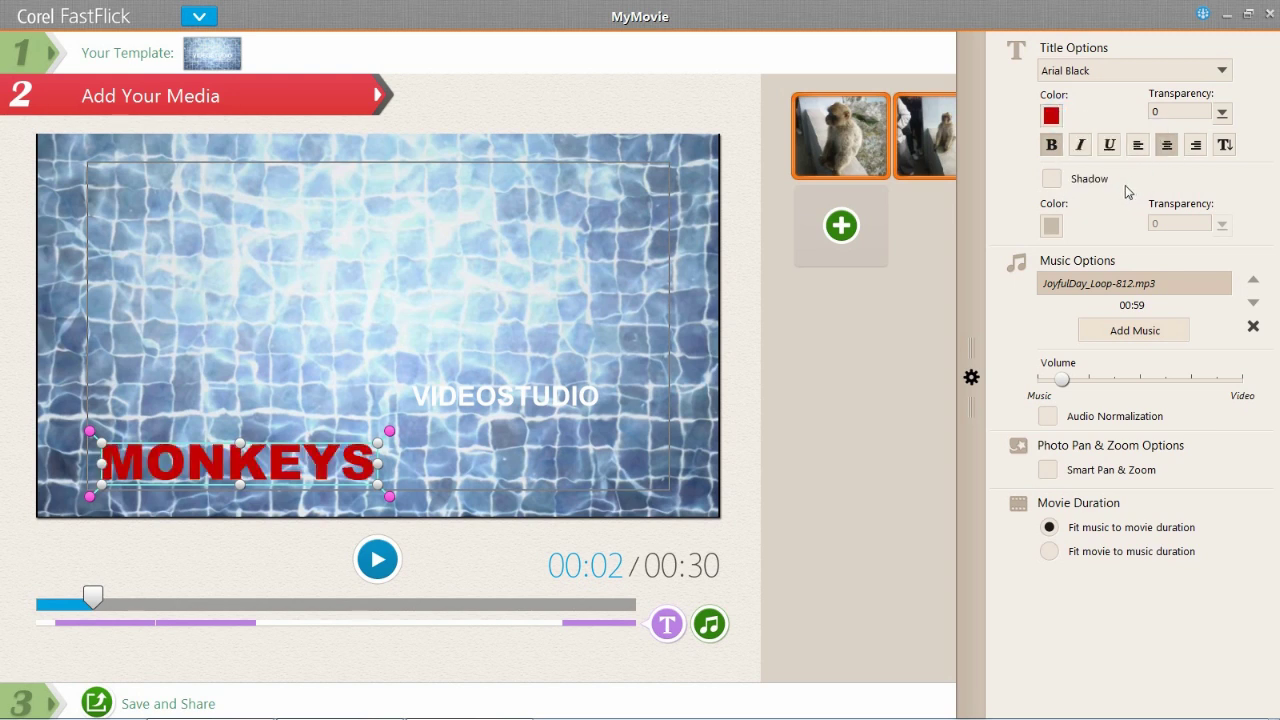
left_click(1052, 146)
left_click(1158, 336)
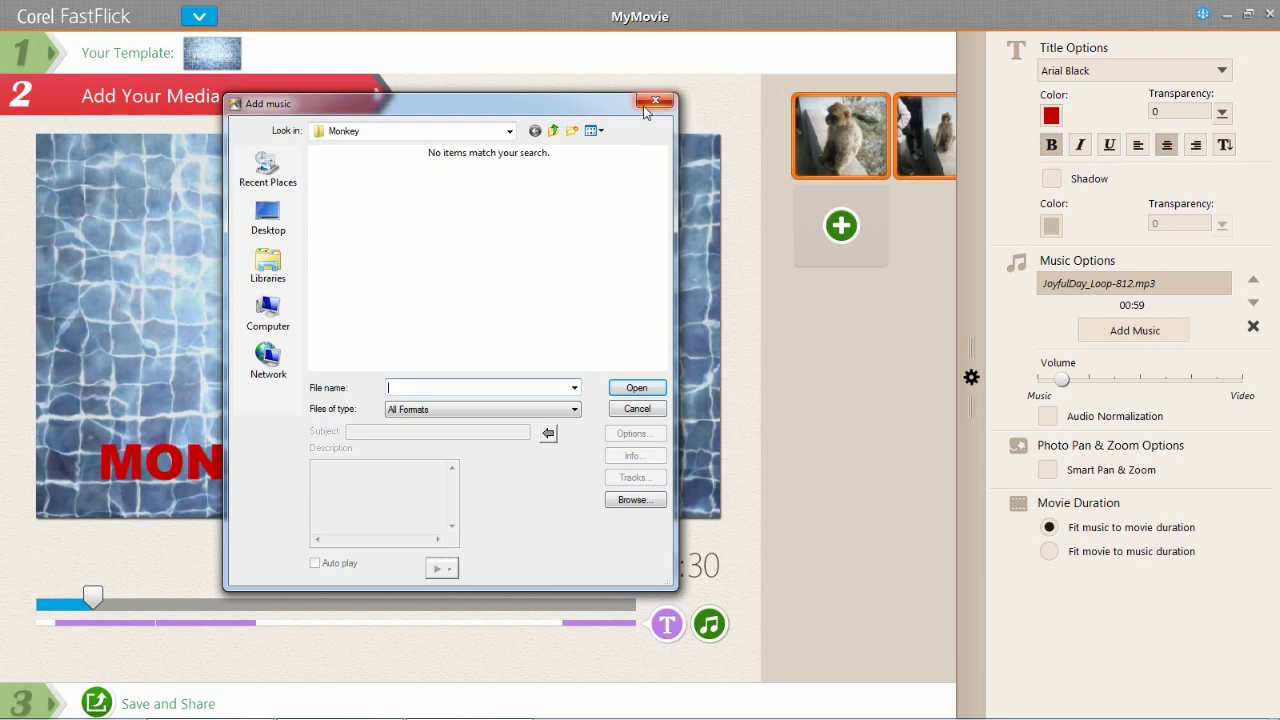
left_click(641, 106)
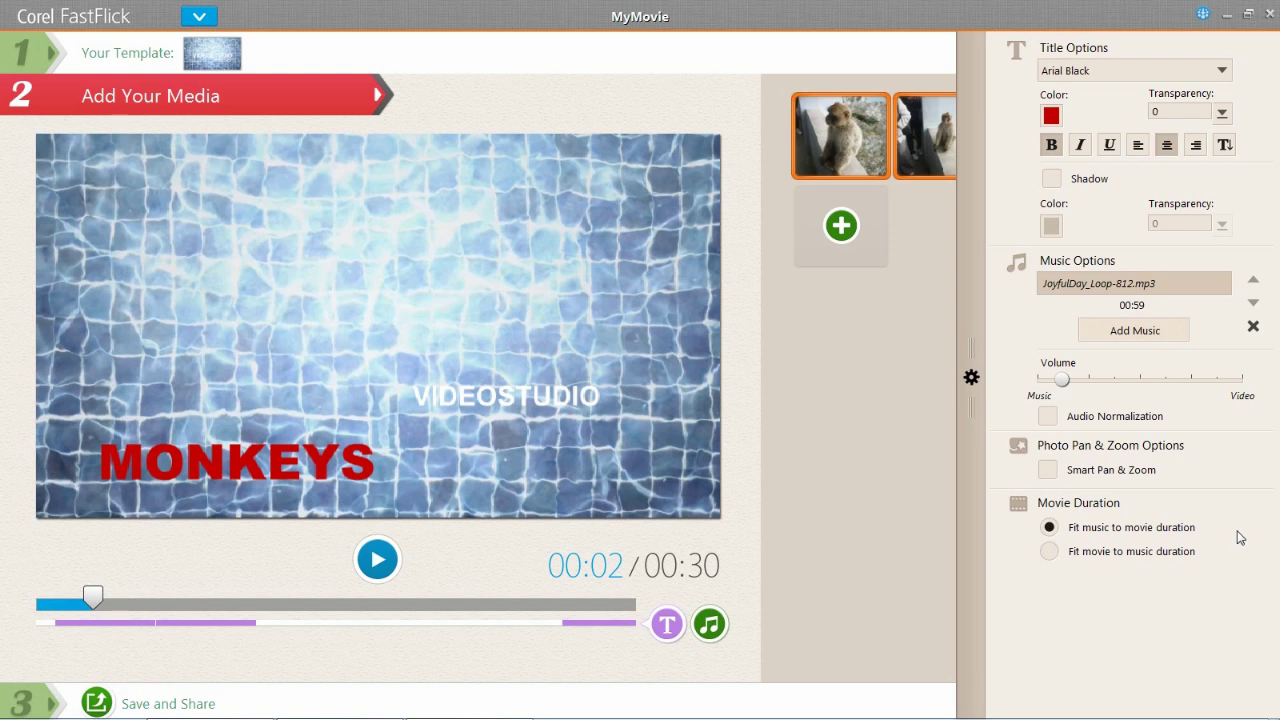
Delete the opening VIDEOSTUDIO title and pause on the monkey photo's title at 00:09.
double_click(520, 395)
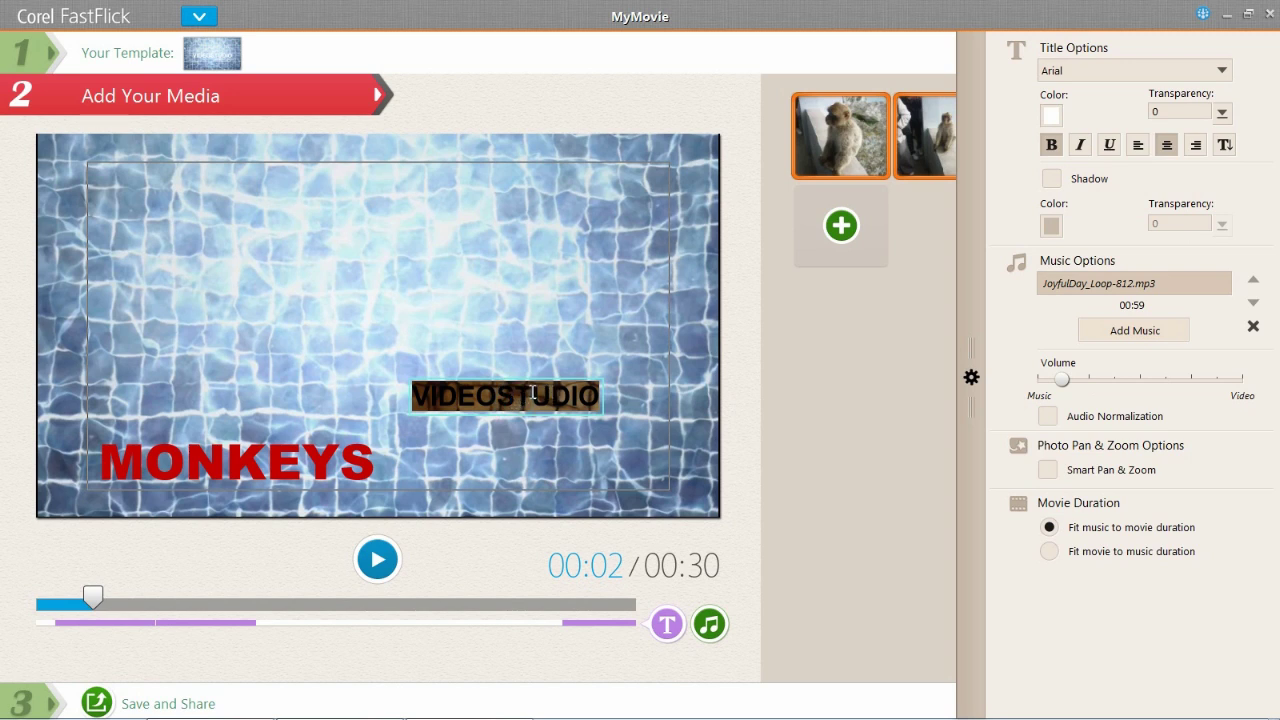
key("Delete")
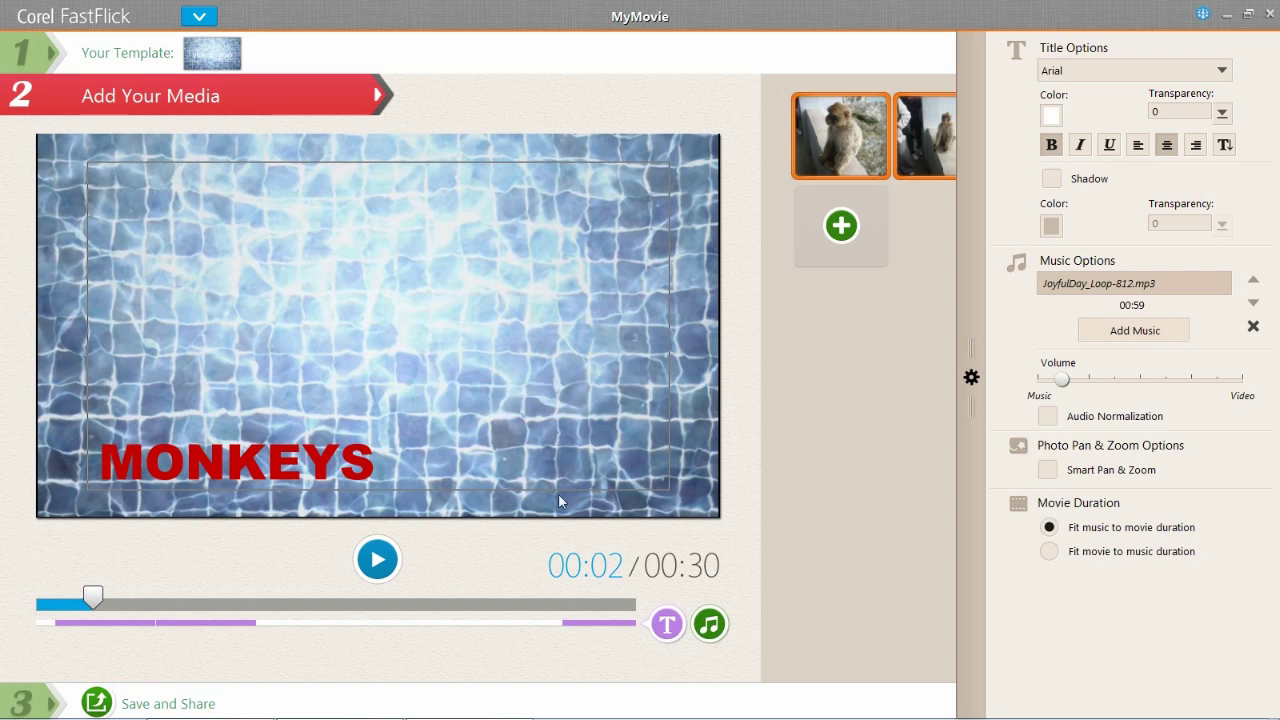
left_click(367, 553)
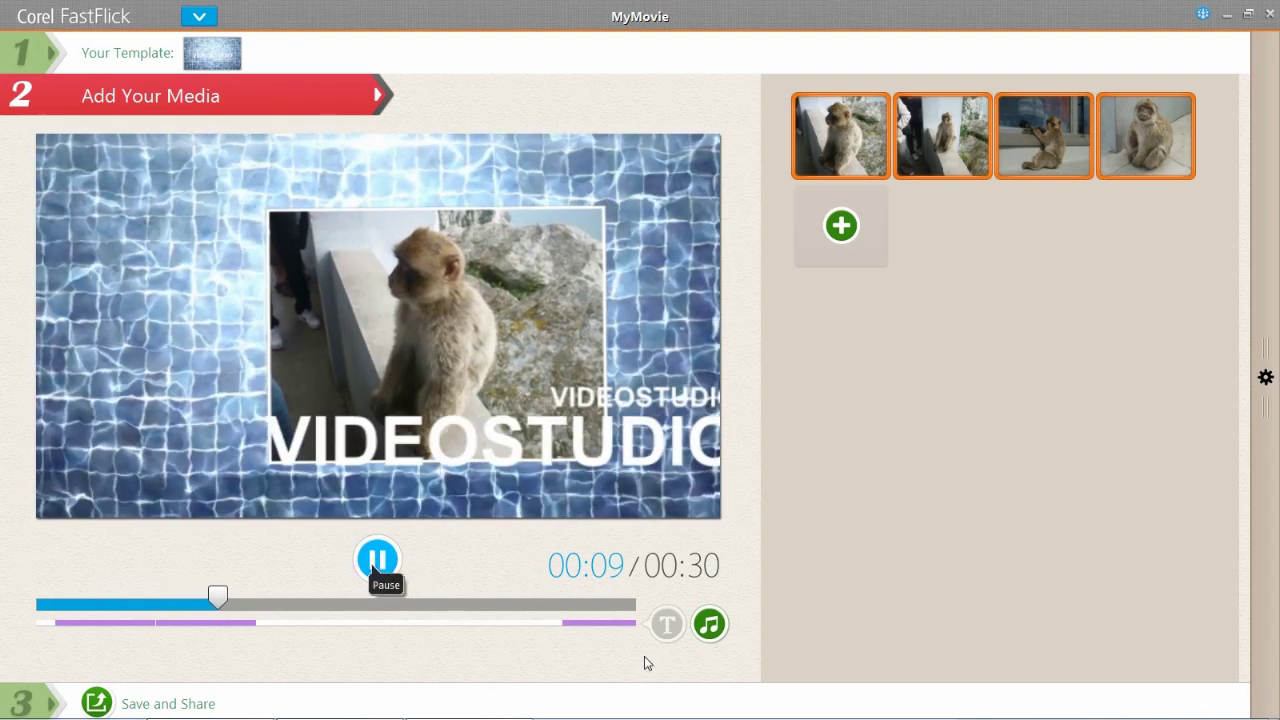
left_click(373, 566)
left_click(222, 624)
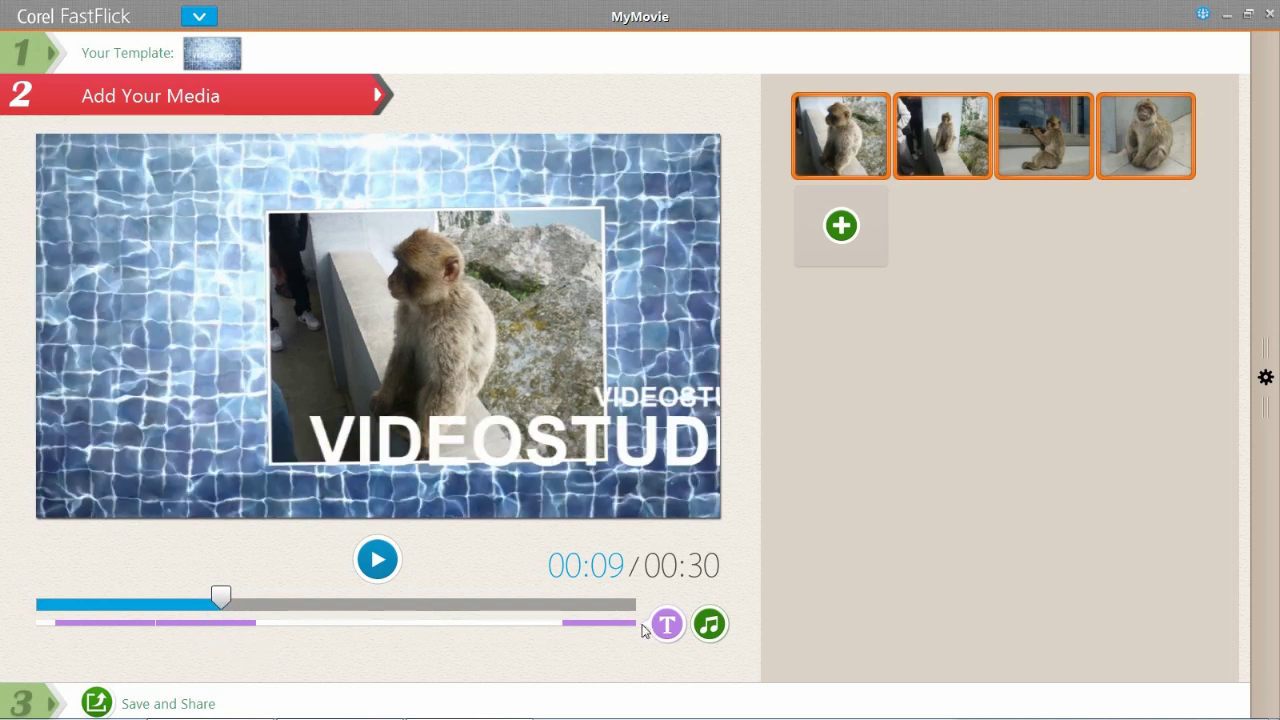
Replace that slide's title with a red MONKEYS caption placed above the monkey.
left_click(667, 625)
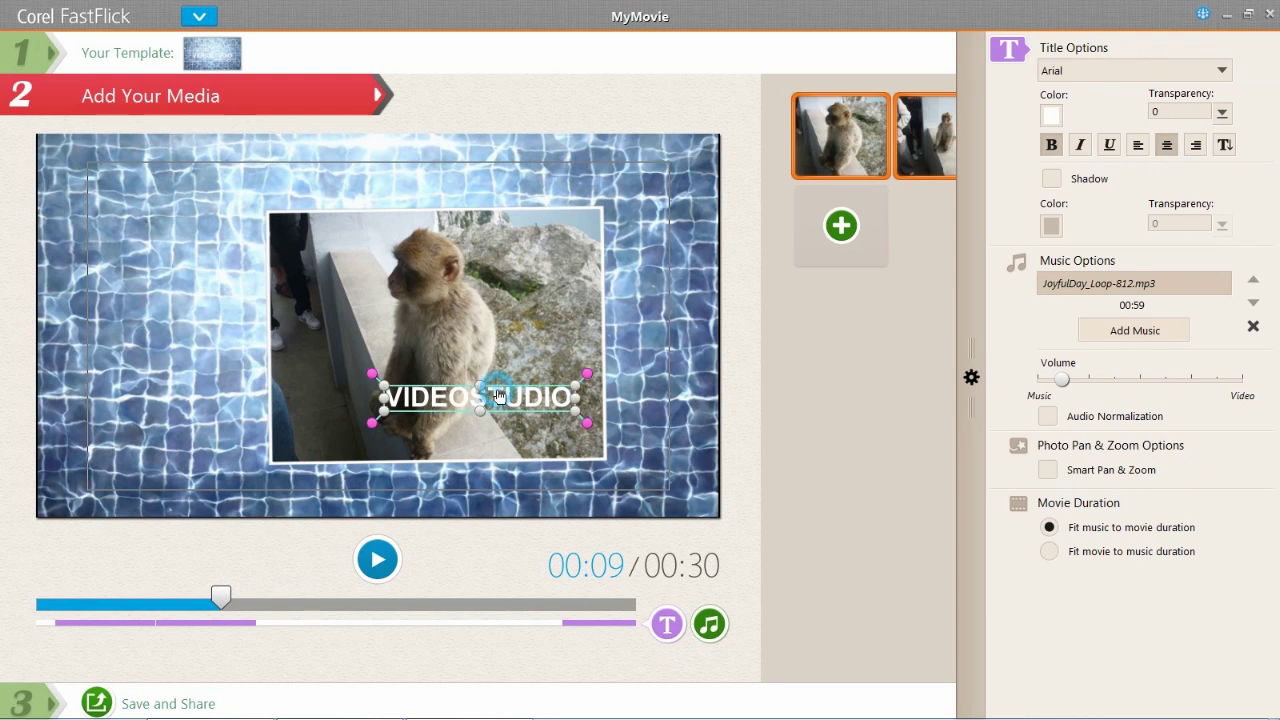
left_click(511, 412)
left_click_drag(577, 398, 227, 402)
type("monkeys")
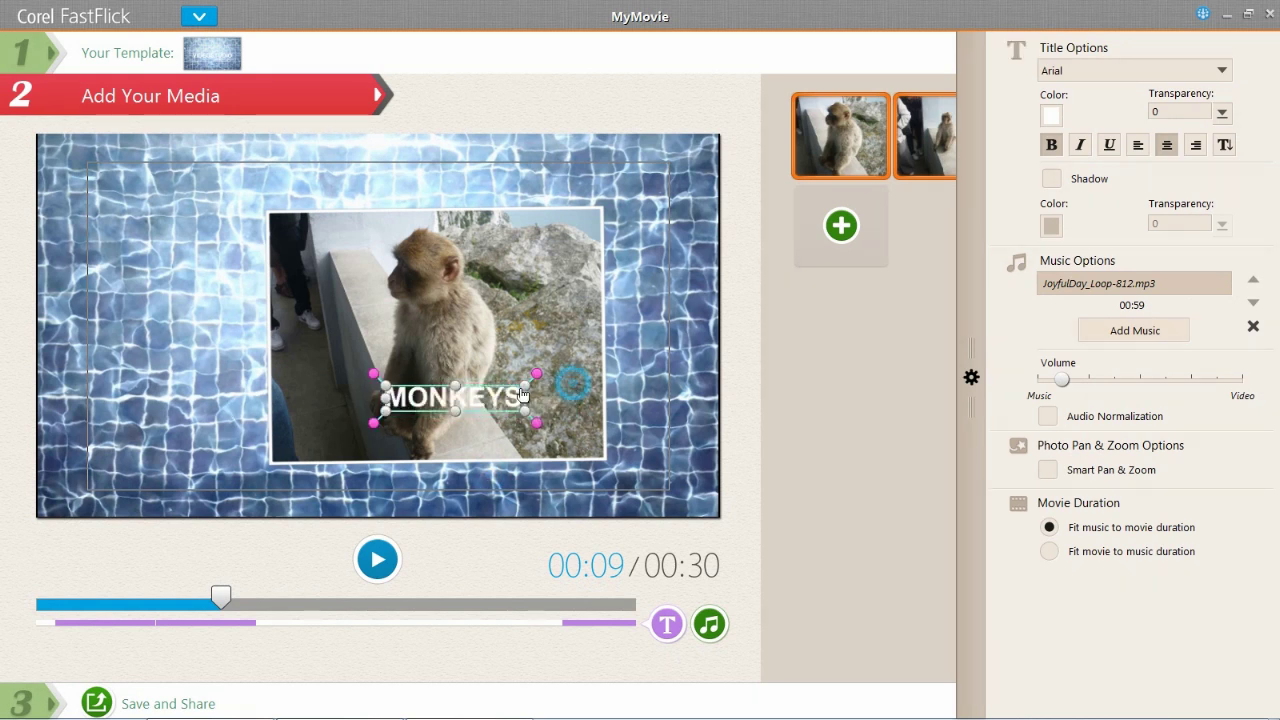
left_click_drag(507, 400, 250, 200)
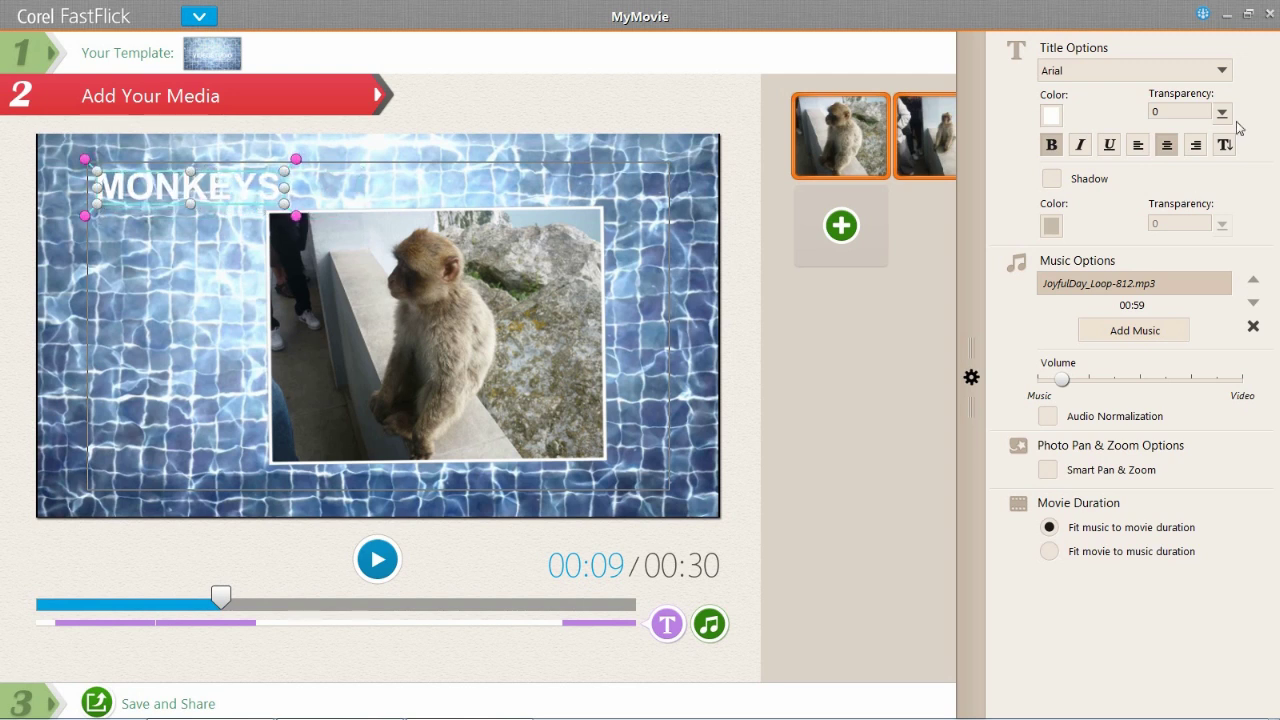
left_click(1051, 118)
left_click(1117, 186)
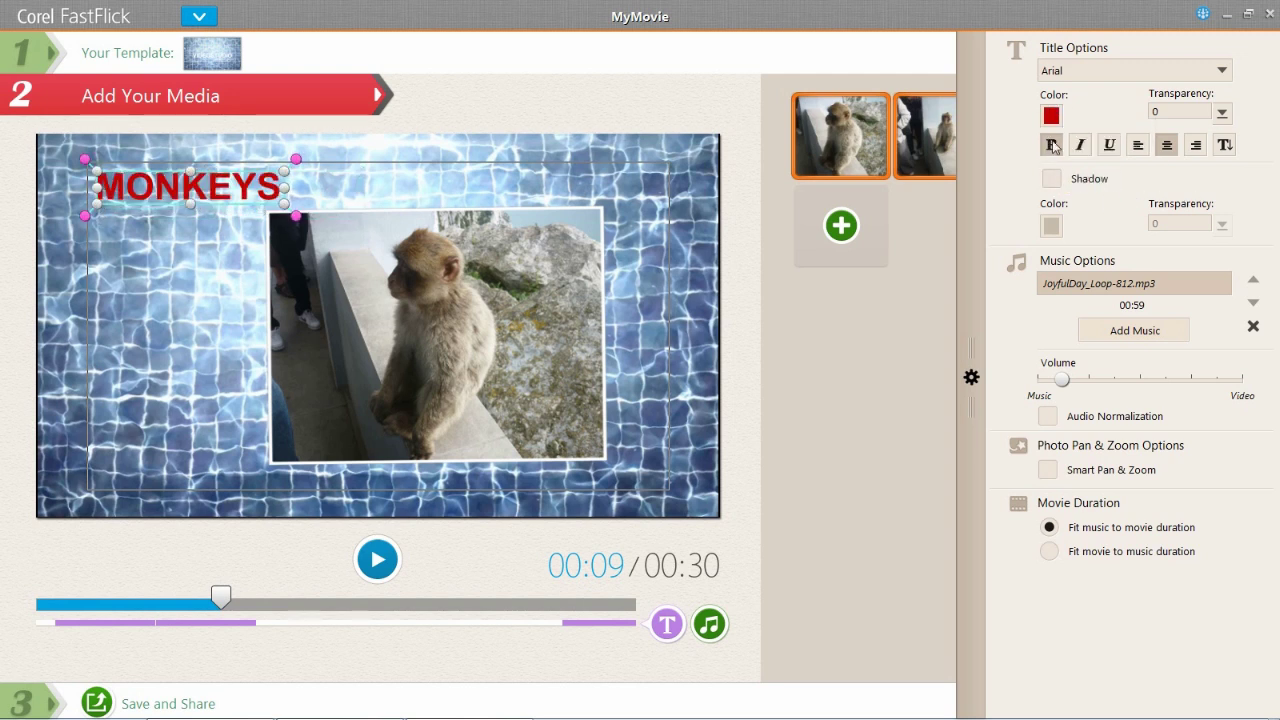
left_click(401, 243)
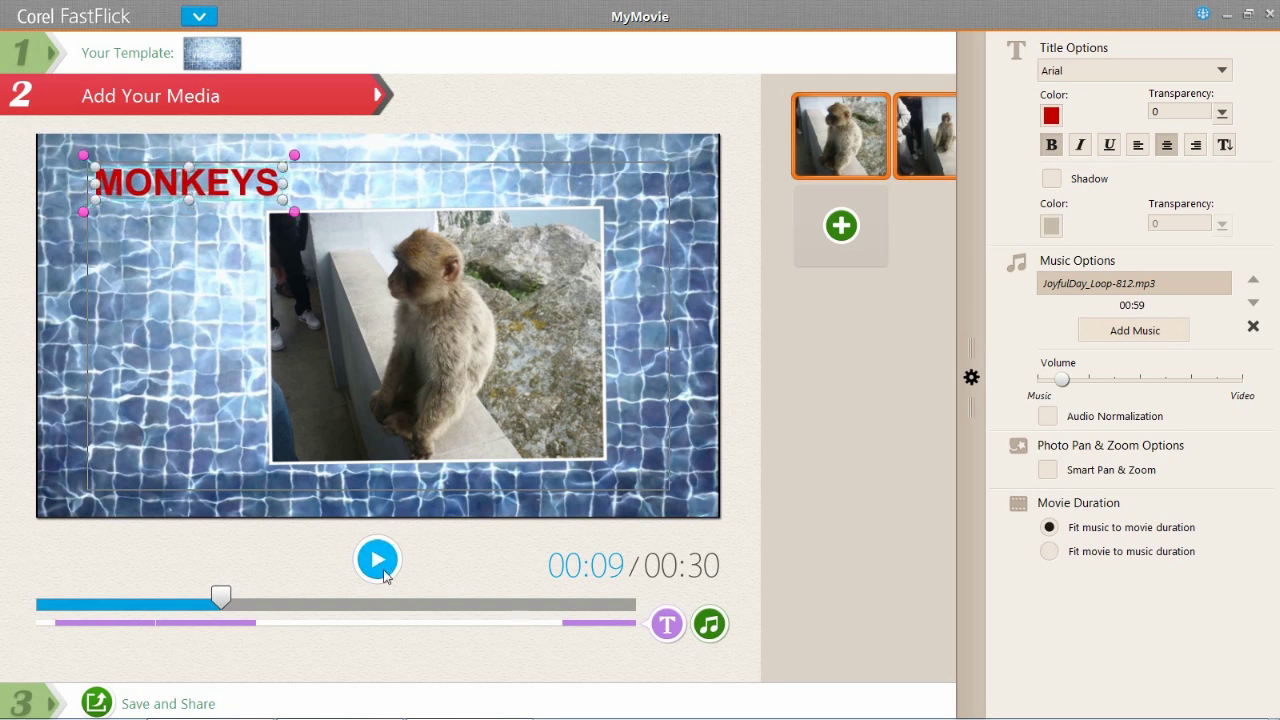
left_click(392, 550)
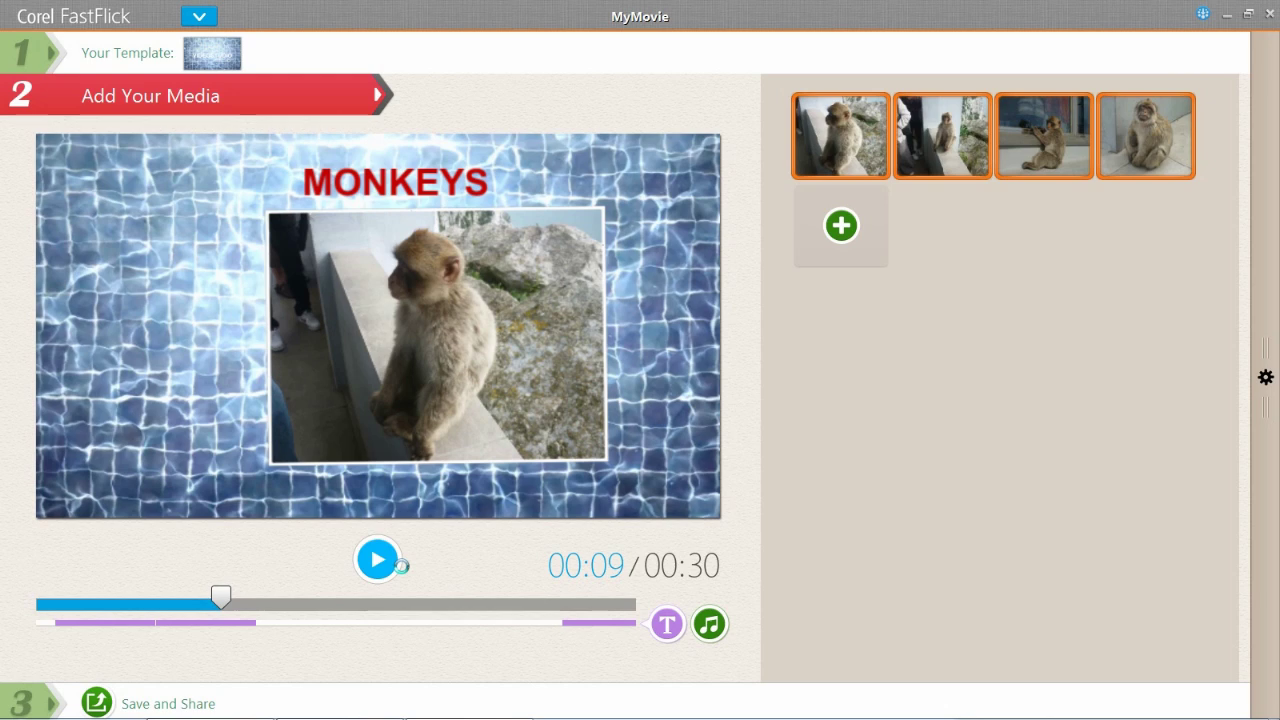
Play the preview through to the closing VIDEOSTUDIO title at the end of the 30-second movie.
left_click(399, 564)
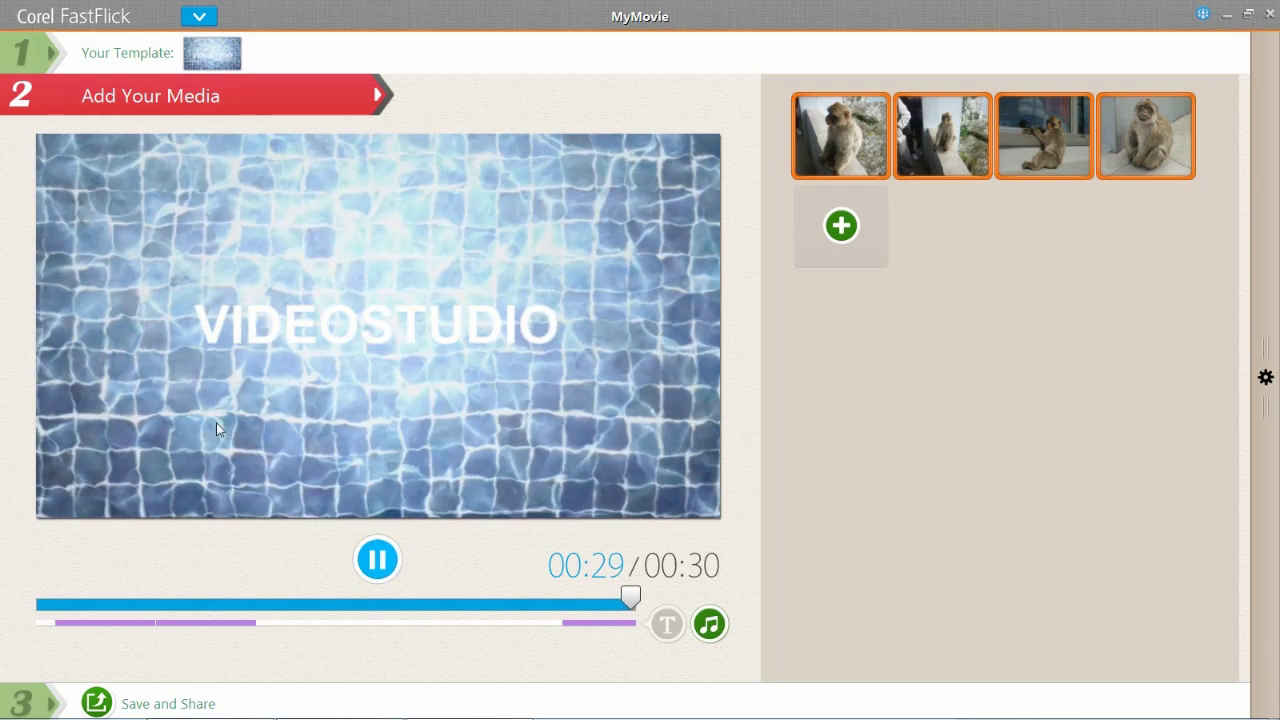
Change the closing title to THE END, centred on the frame, in red.
left_click(418, 340)
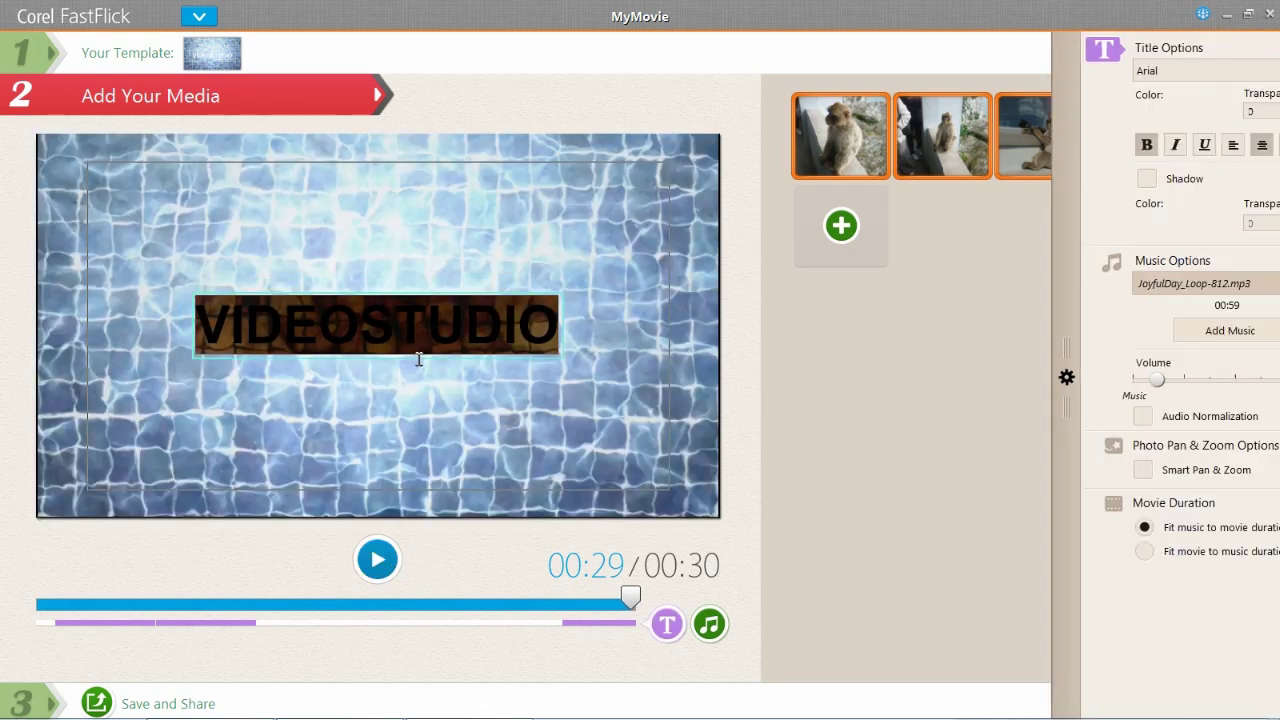
type("THE END")
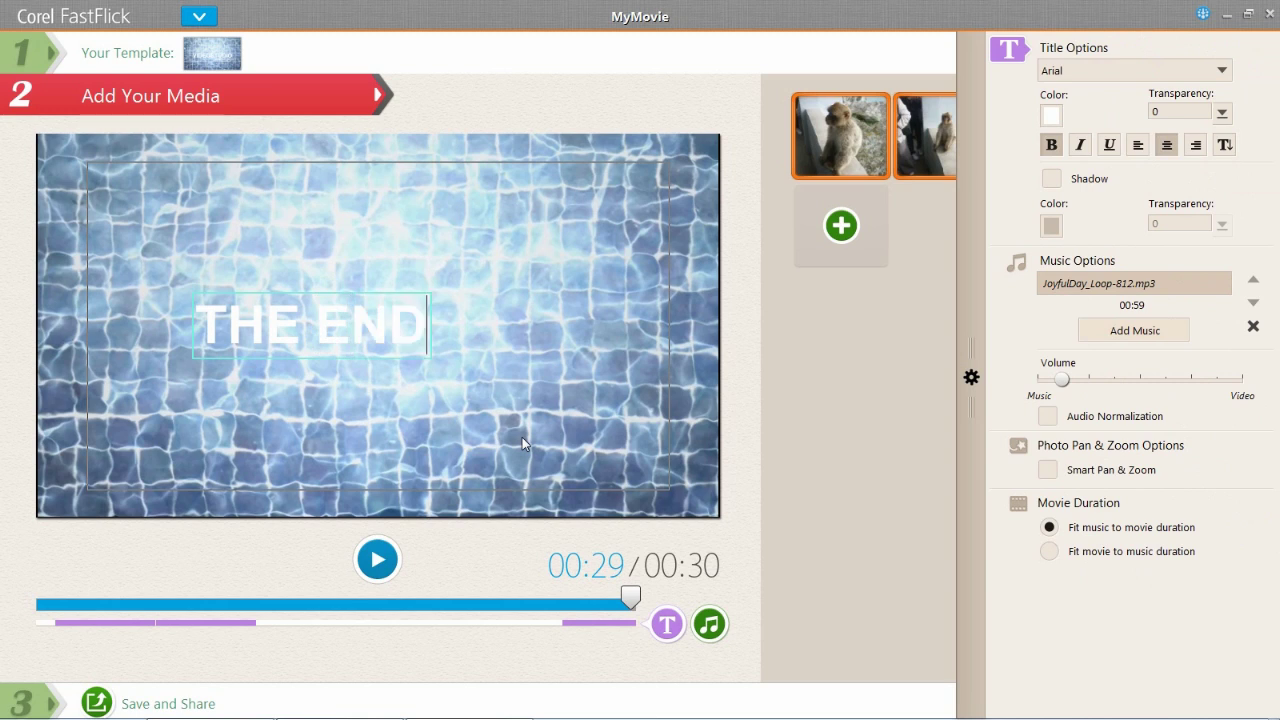
left_click_drag(315, 325, 383, 335)
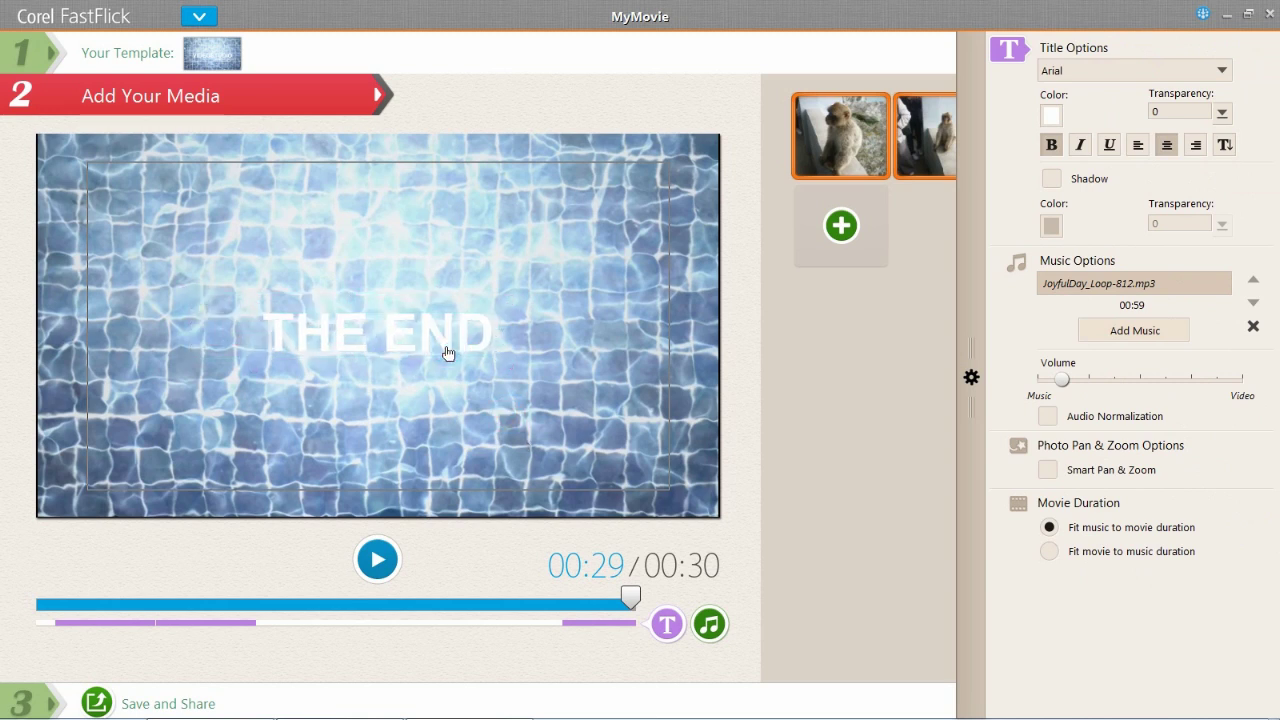
left_click(1051, 115)
left_click(1121, 200)
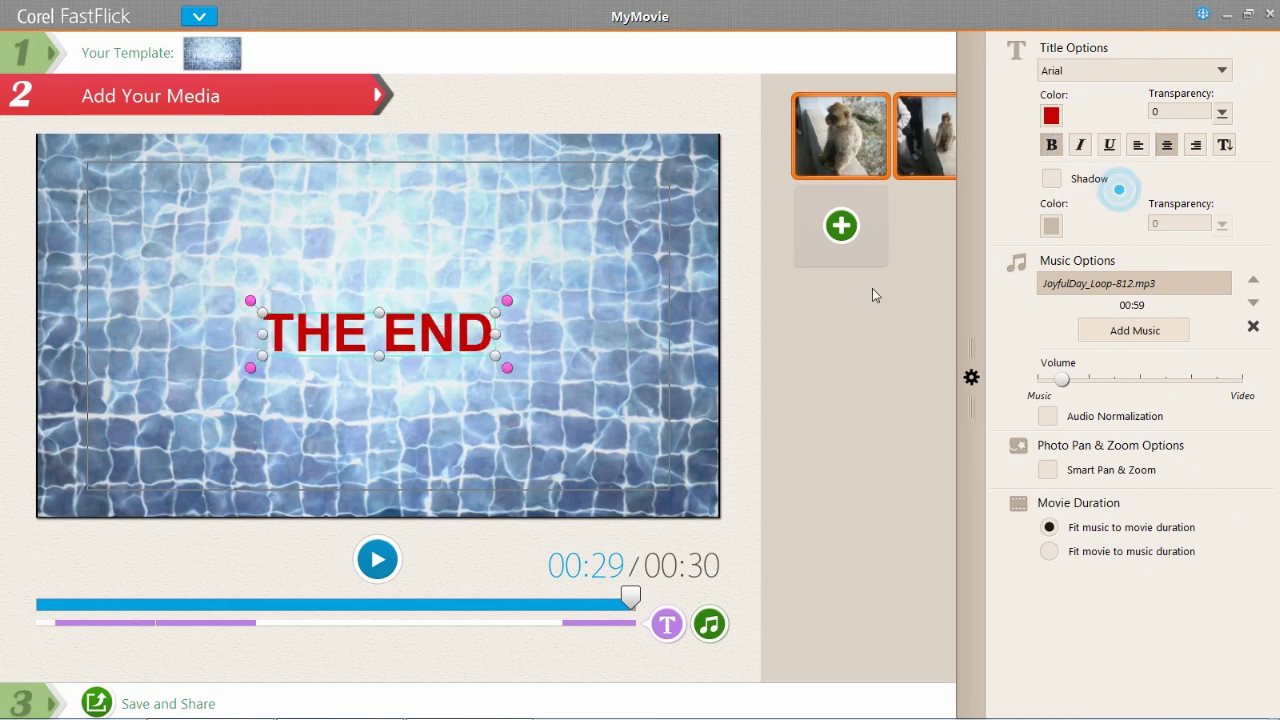
left_click(677, 313)
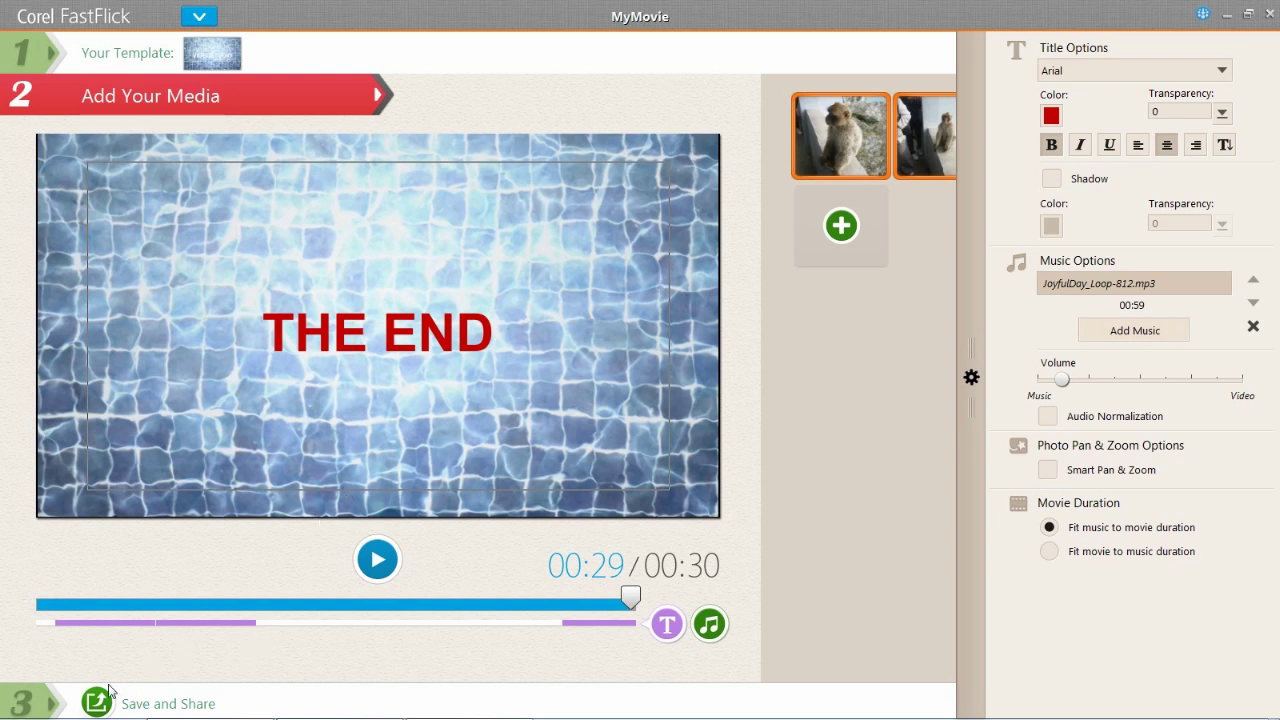
Go to Save and Share, showing MPEG-4 1920 x 1080 output named MyMovie.
left_click(145, 700)
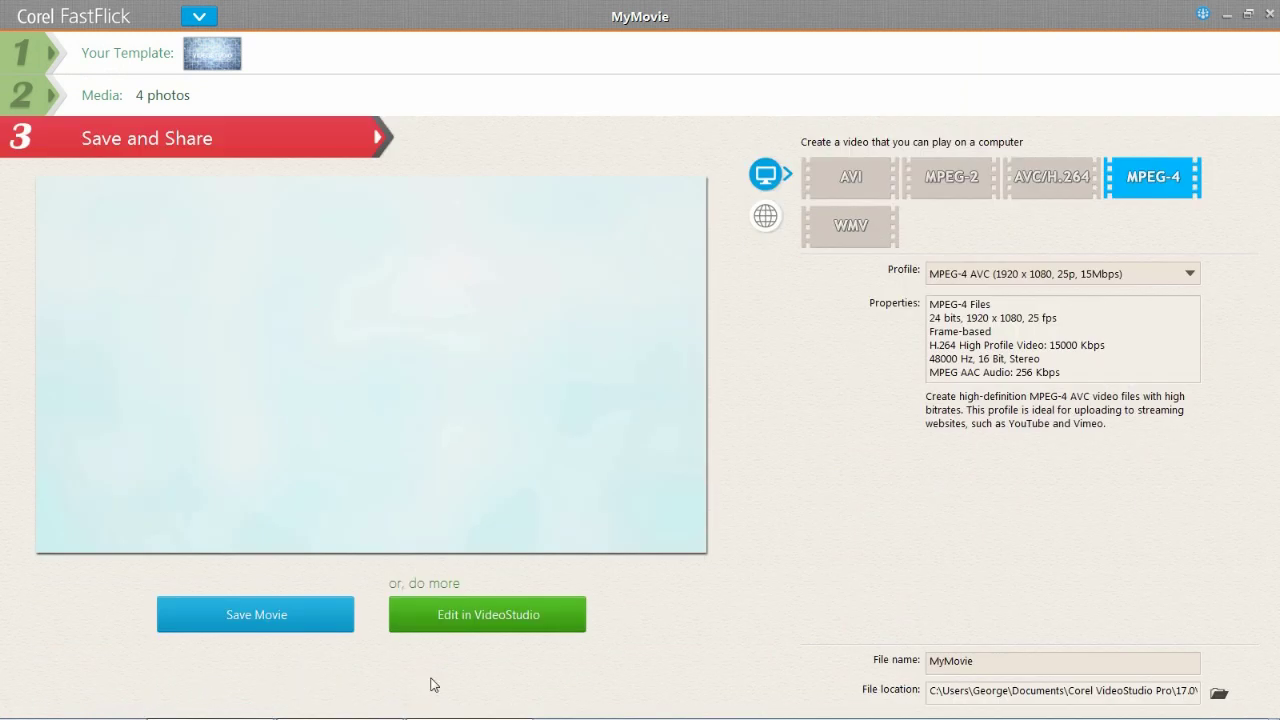